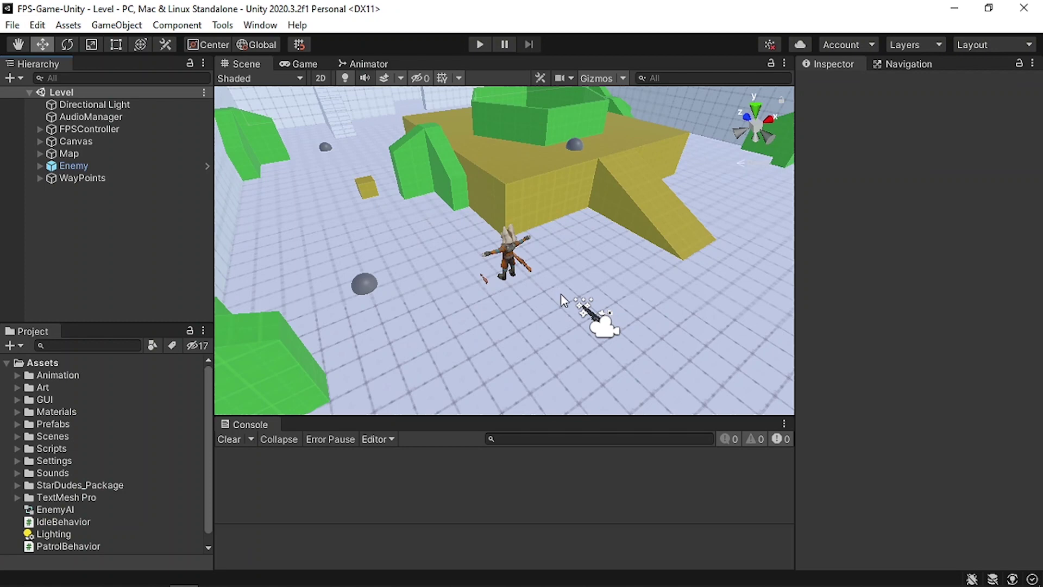
- Show the Enemy's EnemyAI animator graph and inspect PatrolState, which plays Rifle_Walk with PatrolBehavior
left_click(133, 165)
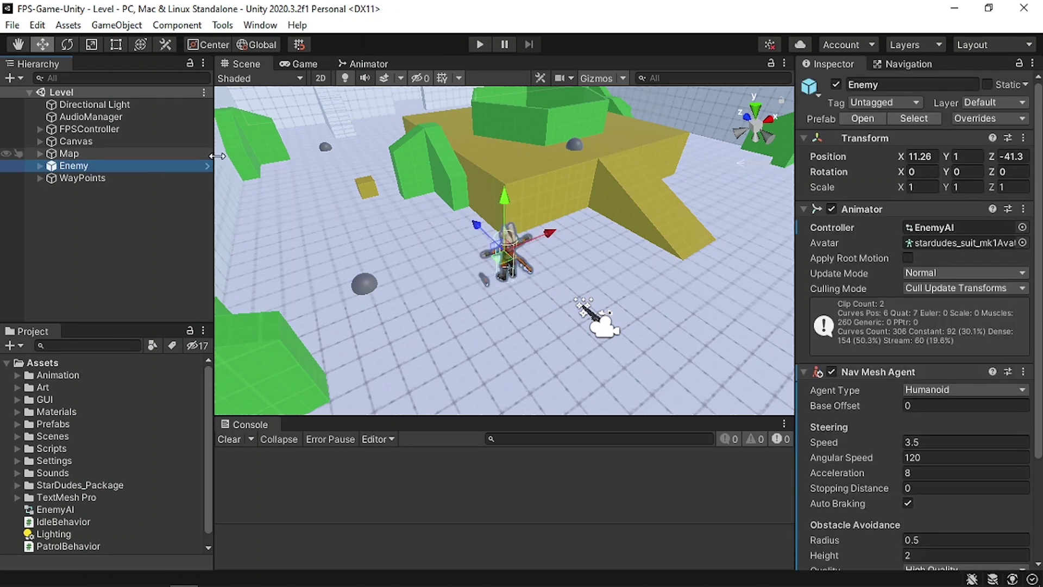
left_click(367, 63)
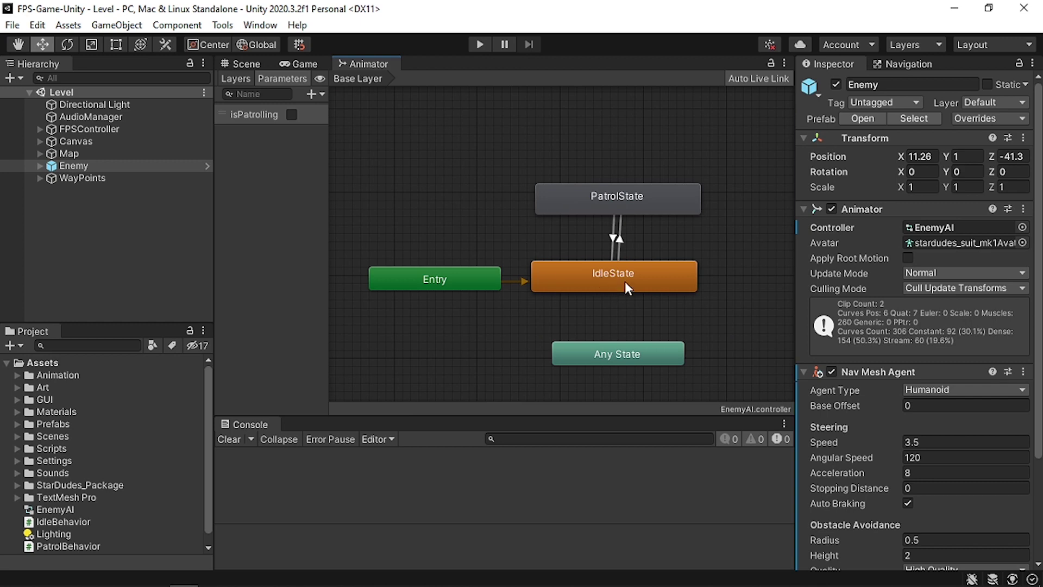
left_click(610, 206)
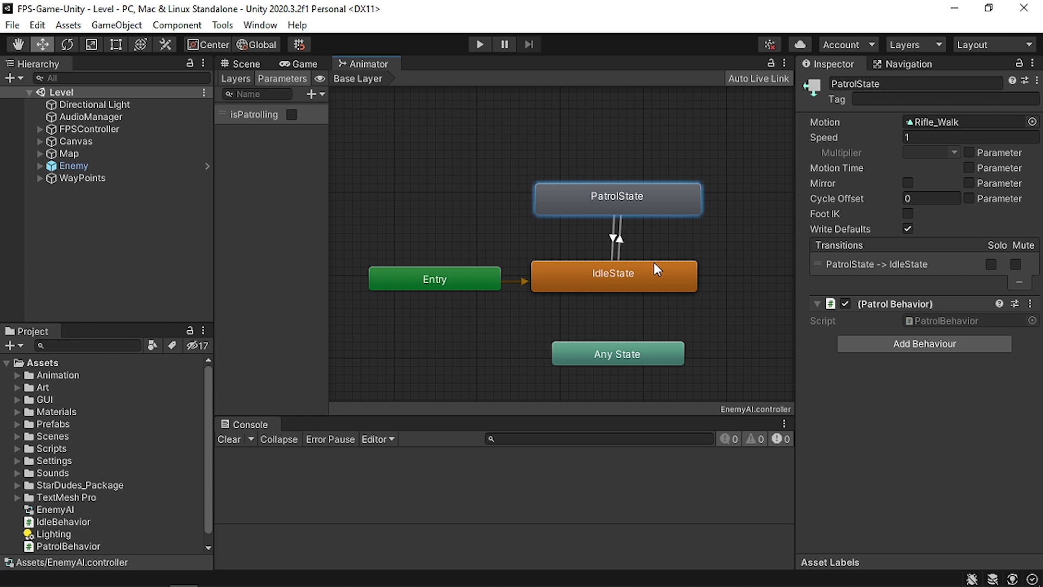
scroll(654, 262, "down", 5)
middle_click_drag(652, 262, 543, 263)
scroll(543, 262, "up", 3)
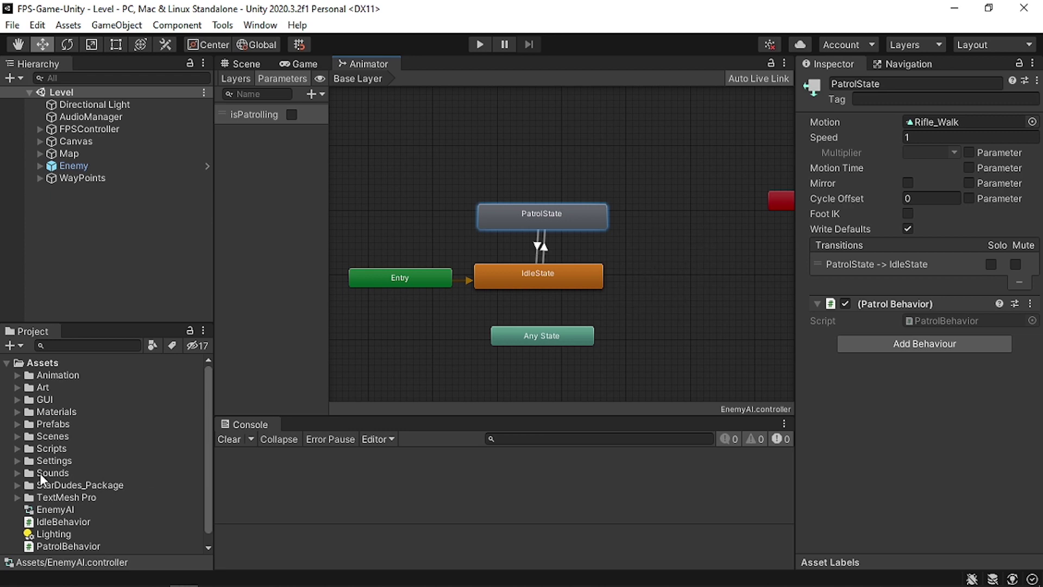
left_click(16, 484)
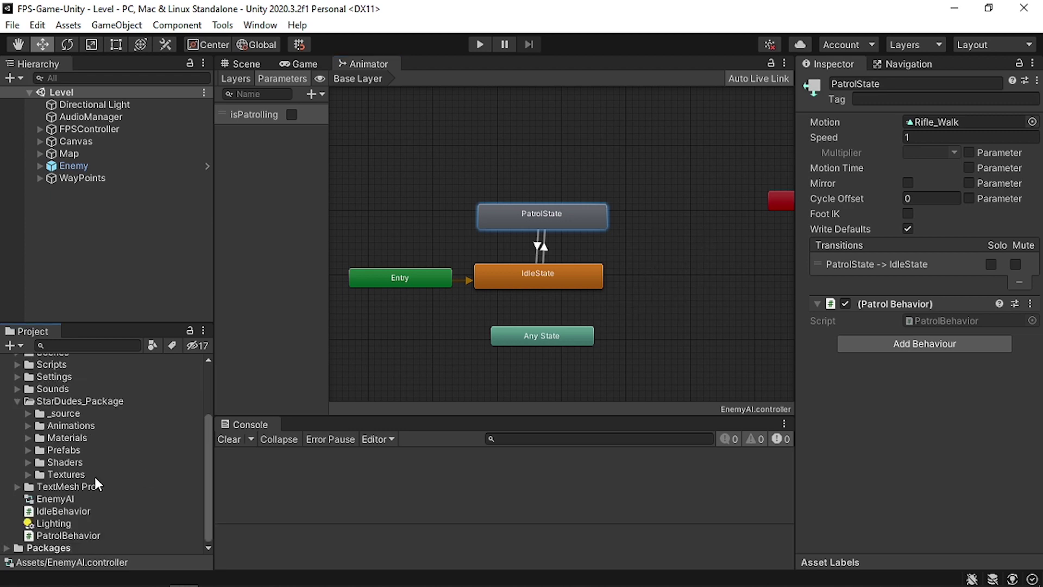
- Drag the Rifle_Run clip from StarDudes_Package Animations into the graph as a new state
left_click(28, 425)
scroll(61, 432, "down", 4)
left_click(39, 410)
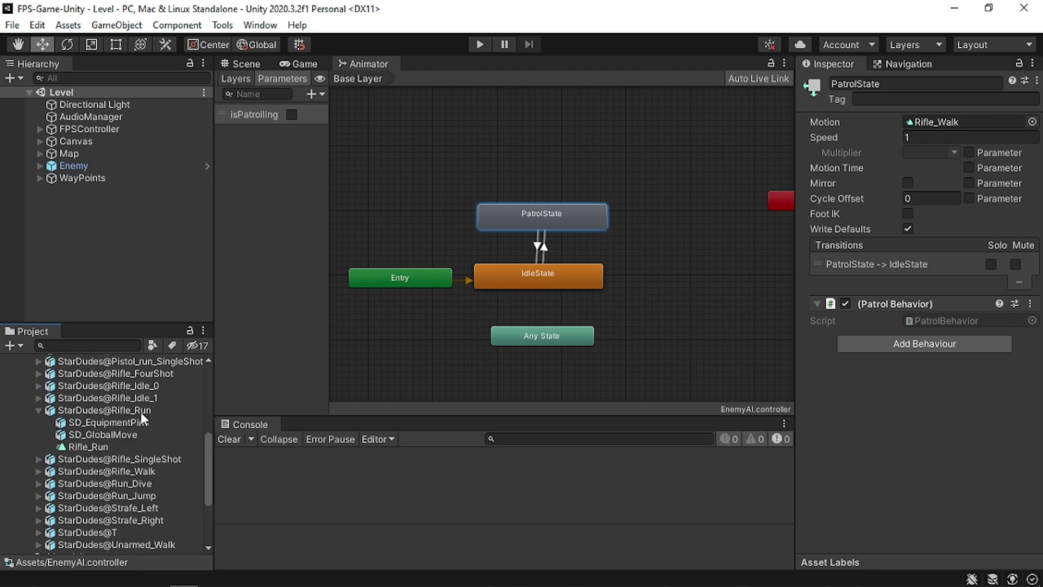
left_click_drag(93, 445, 672, 247)
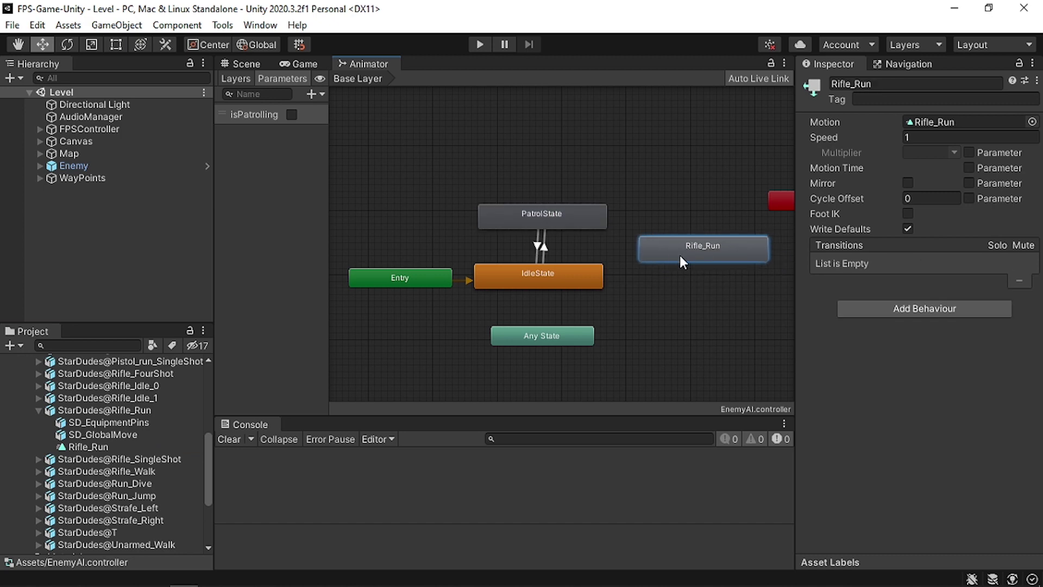
- Rename the new Rifle_Run state to ChaseState
left_click(886, 84)
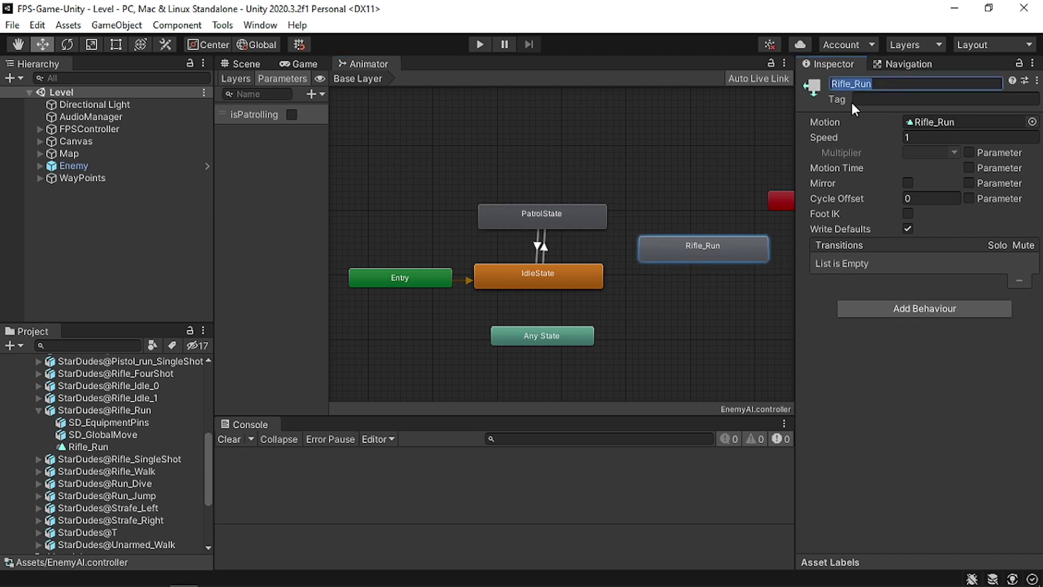
type("ChaseState")
key("Return")
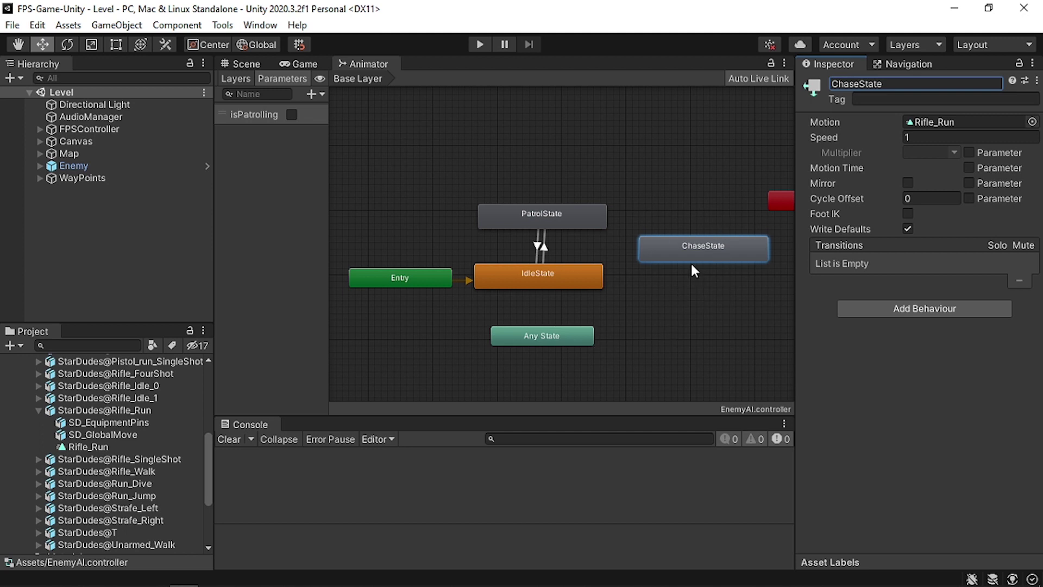
scroll(644, 263, "up", 3)
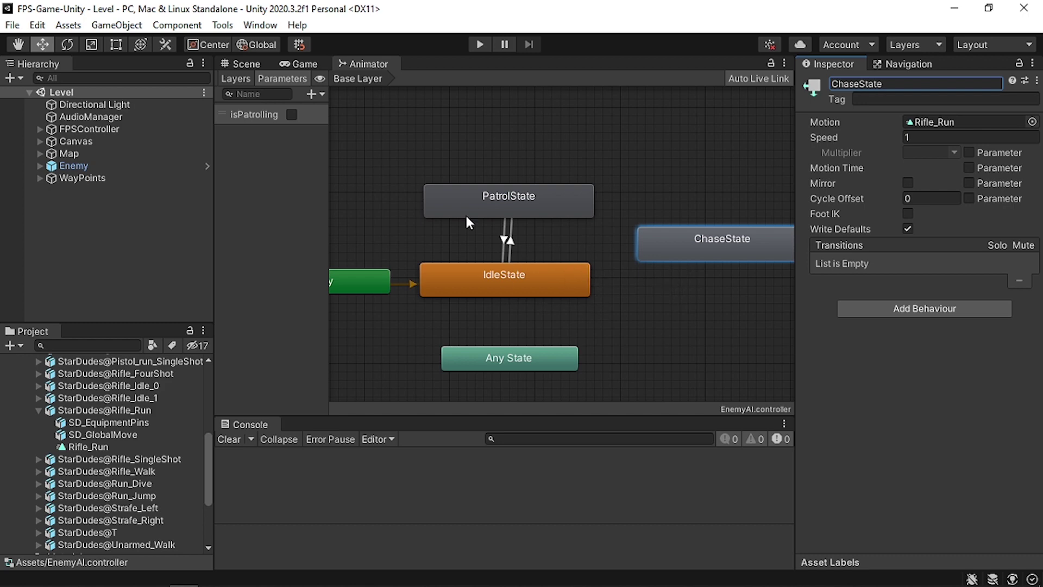
middle_click_drag(578, 227, 472, 240)
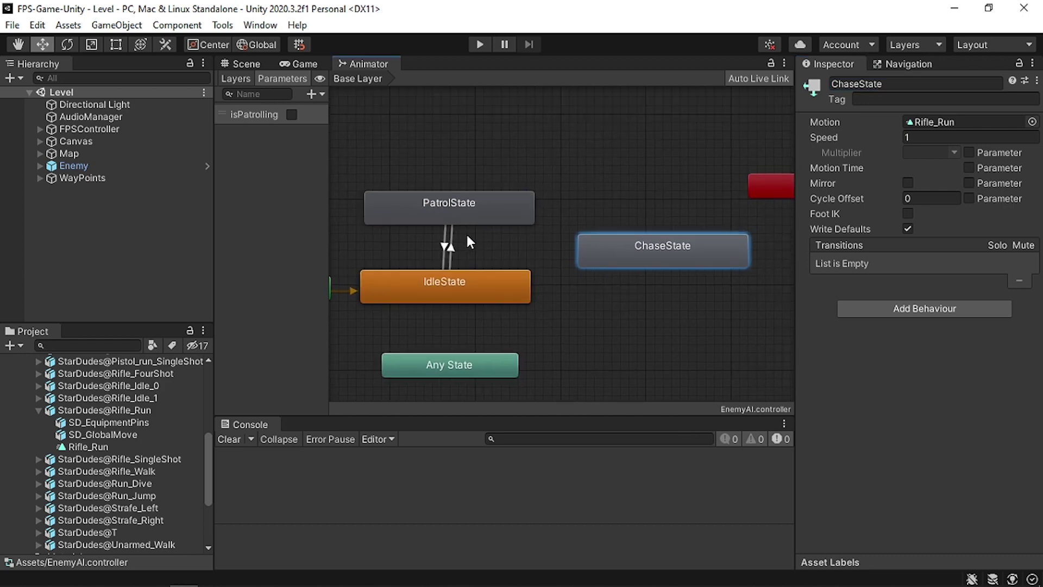
- Draw transition arrows from PatrolState and from IdleState onto the ChaseState node
right_click(492, 213)
left_click(496, 221)
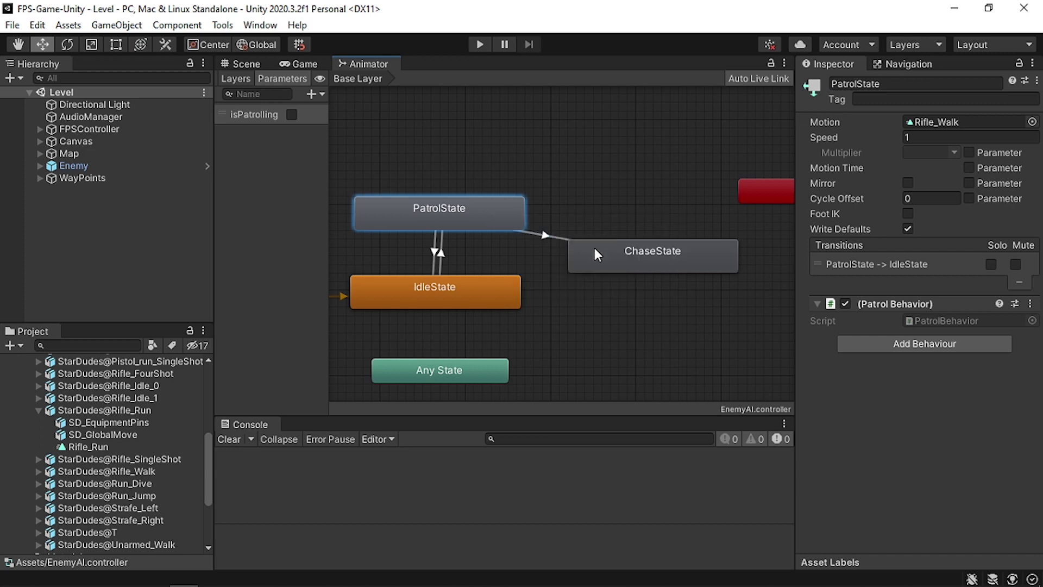
left_click(635, 259)
right_click(495, 293)
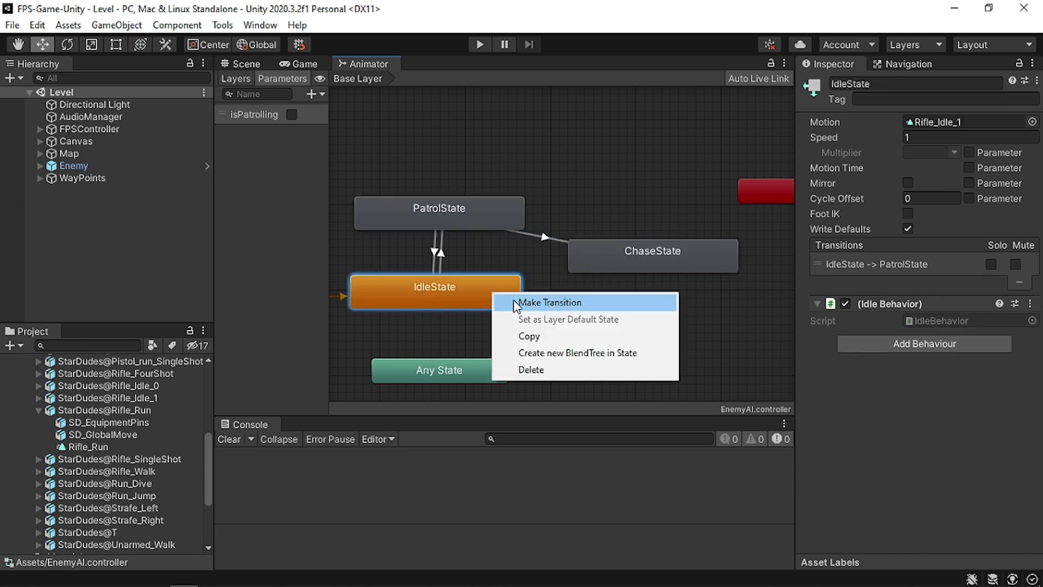
left_click(518, 301)
left_click(607, 258)
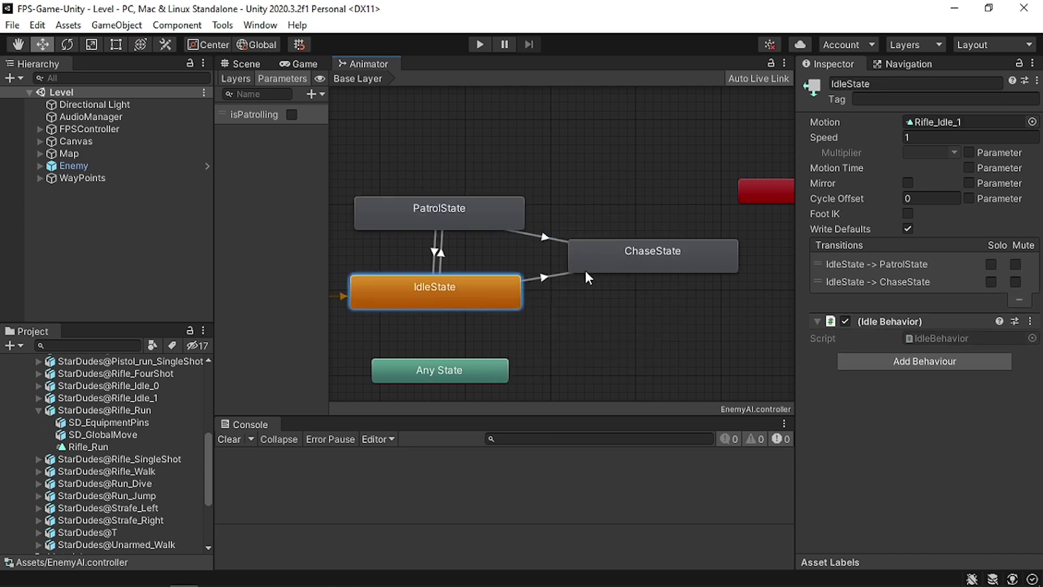
left_click_drag(602, 259, 626, 255)
left_click(555, 235)
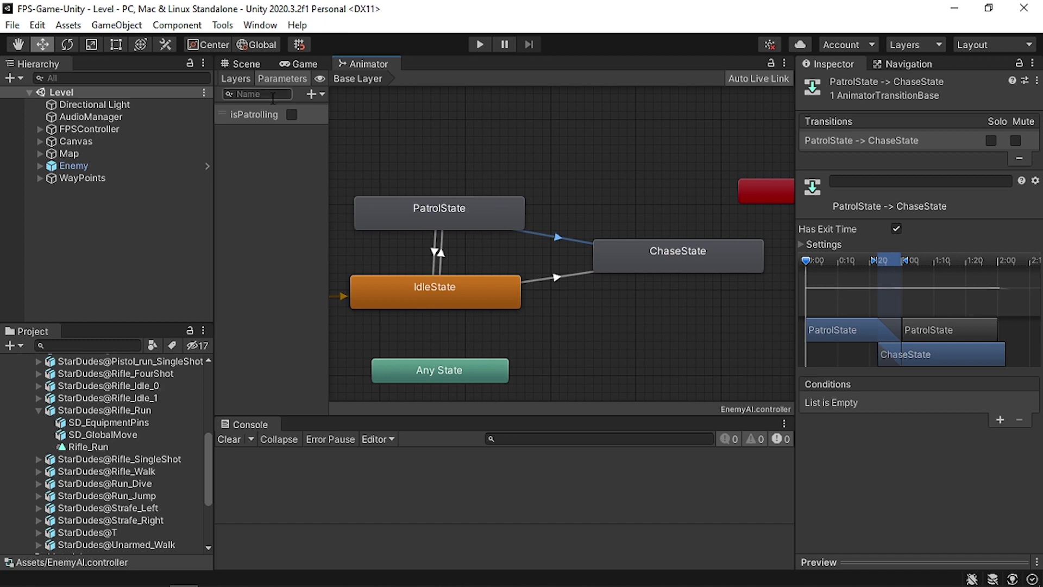
- Add a Bool animator parameter named isChasing
left_click(312, 93)
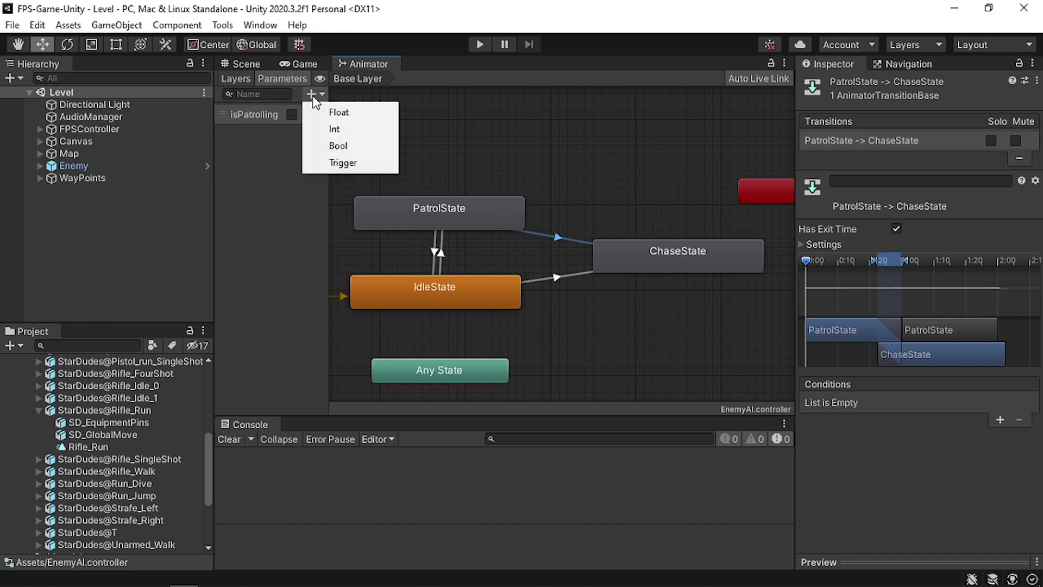
left_click(358, 147)
type("isChasing")
key("Return")
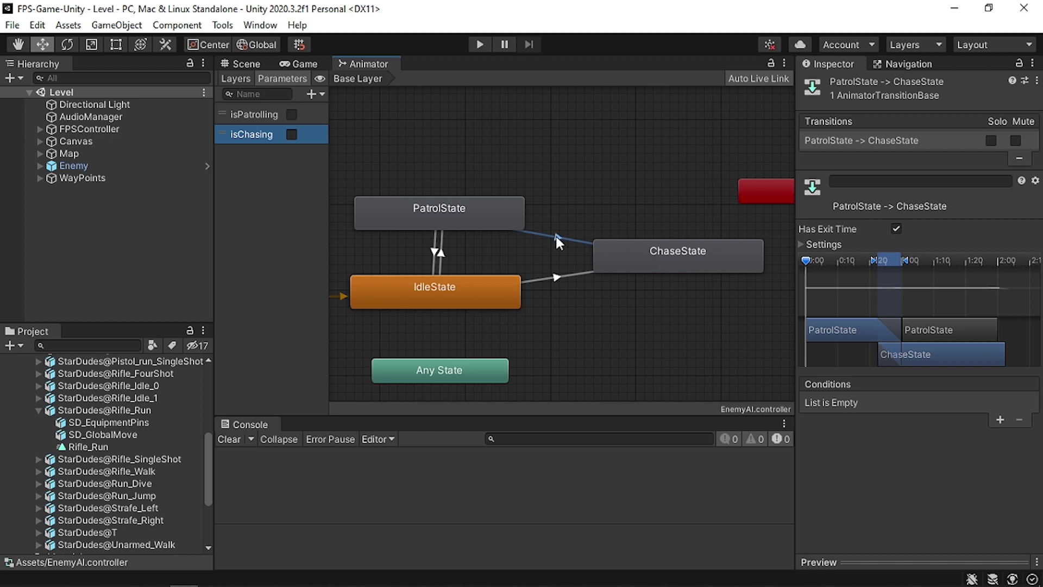
- Add an isChasing condition to the PatrolState-to-ChaseState transition
left_click(998, 420)
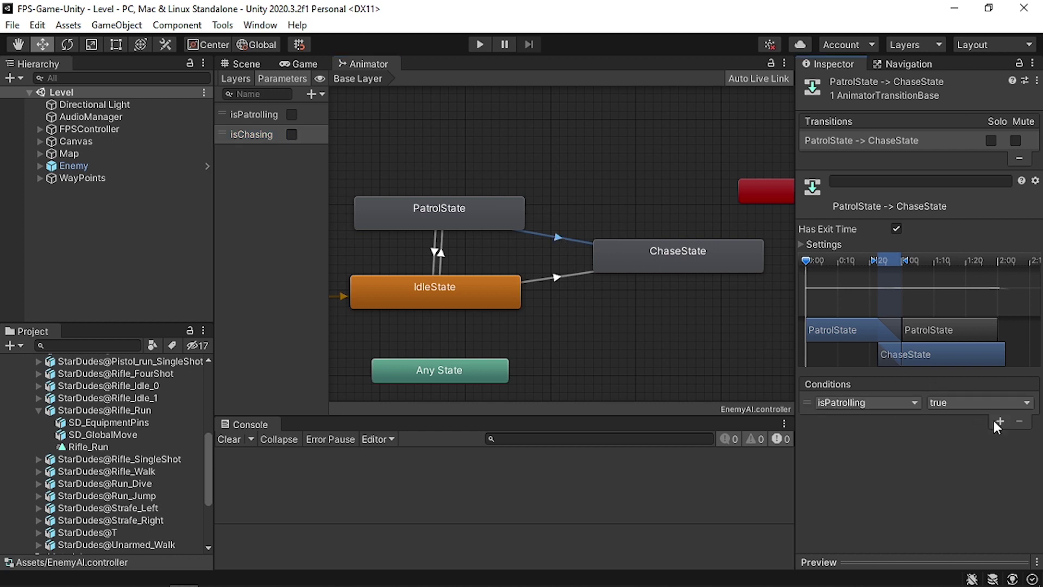
left_click(884, 401)
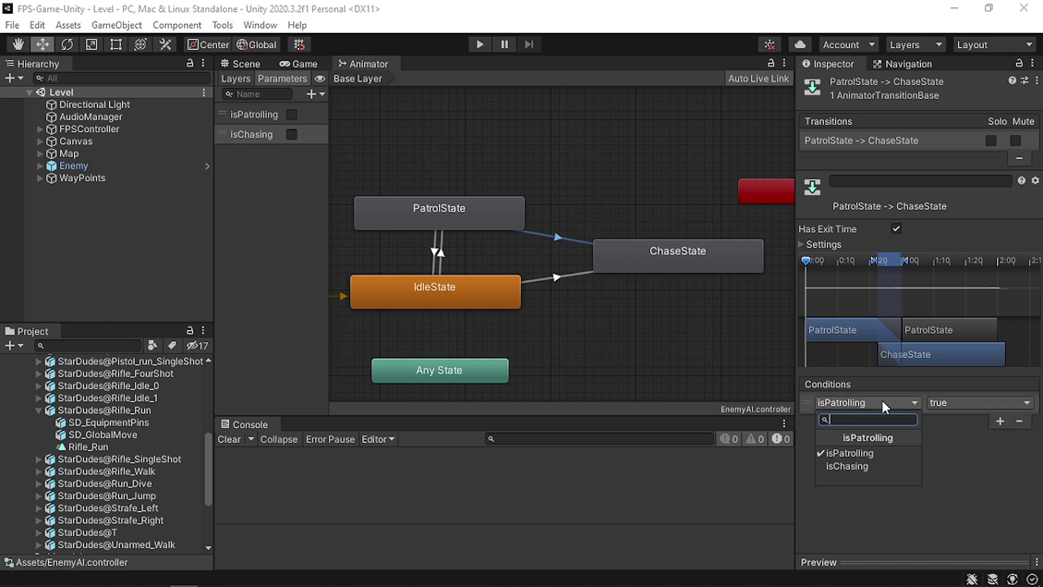
left_click(869, 465)
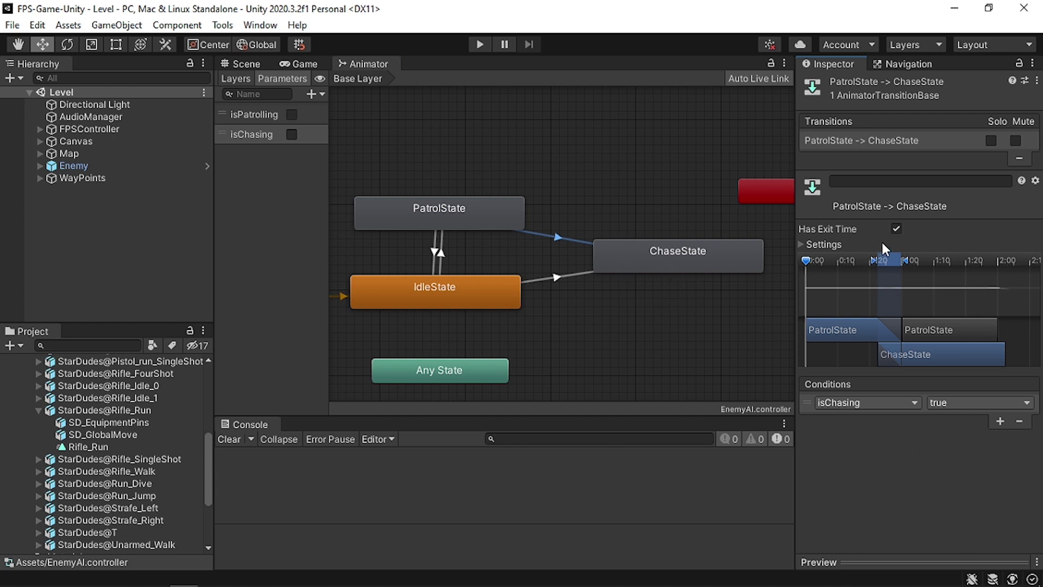
- Turn off Has Exit Time on both chase transitions and give Idle-to-Chase an isChasing condition
left_click(897, 230)
left_click(575, 276)
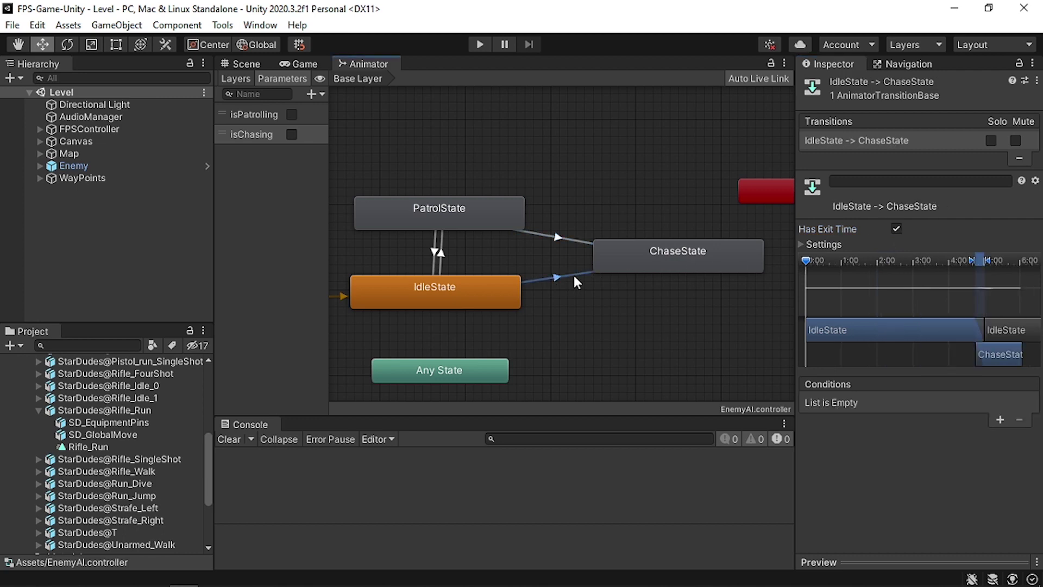
left_click(999, 420)
left_click(864, 403)
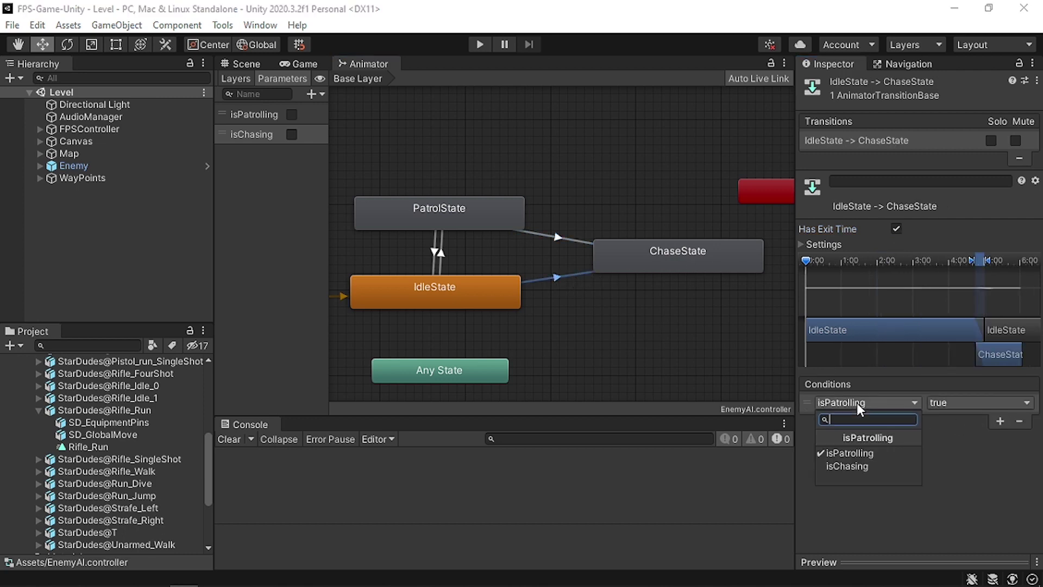
left_click(860, 468)
left_click(897, 228)
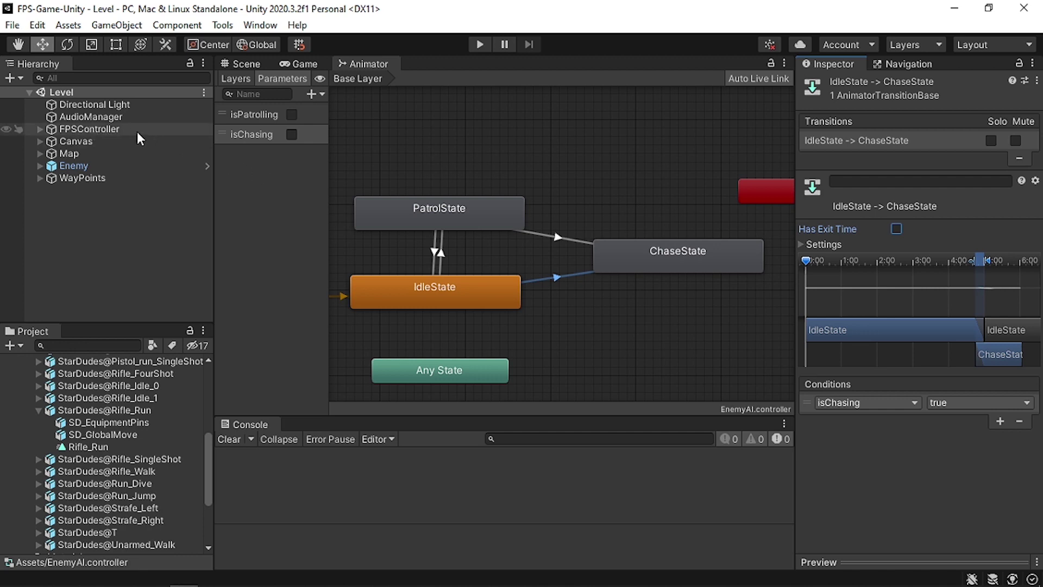
left_click(114, 129)
left_click(100, 165)
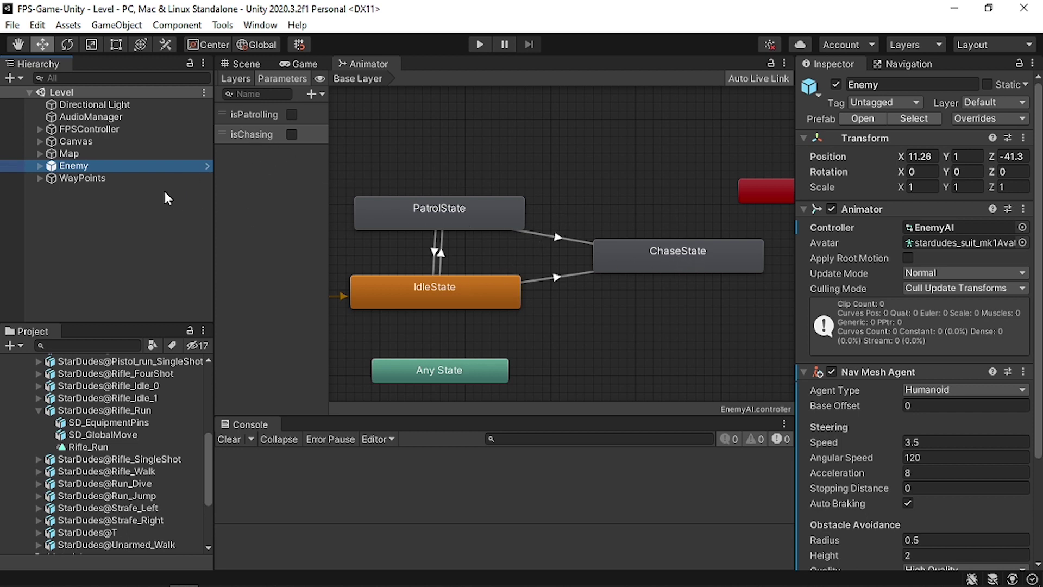
- Verify FPSController is tagged Player, then reselect Enemy and view PatrolState's settings
left_click(117, 126)
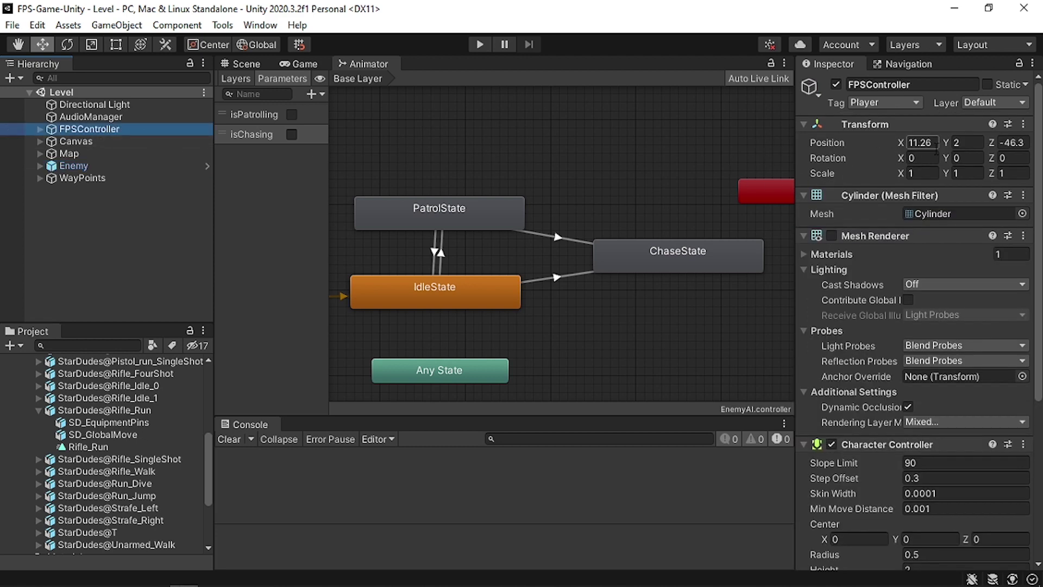
left_click(884, 104)
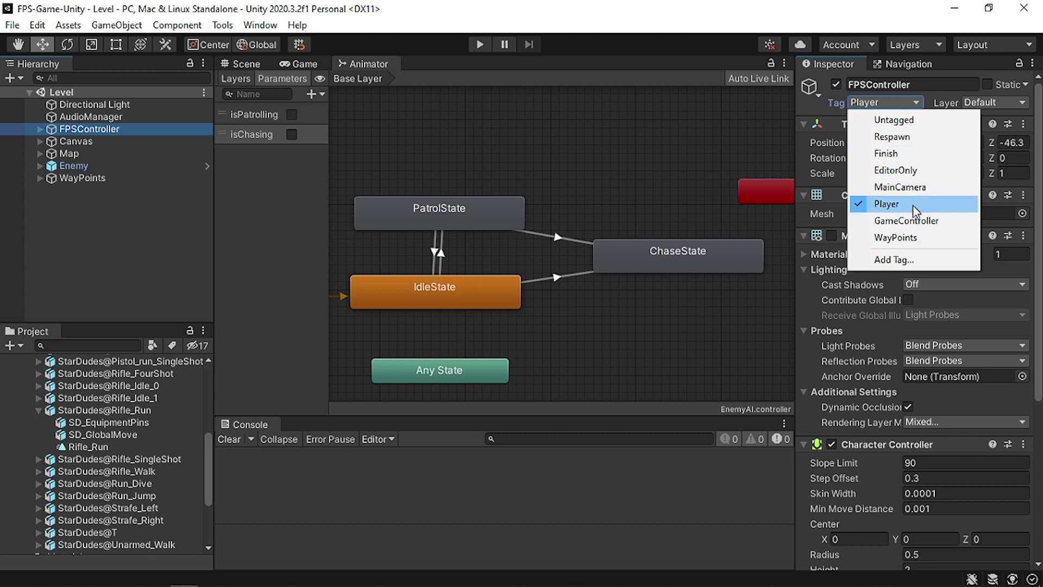
left_click(392, 166)
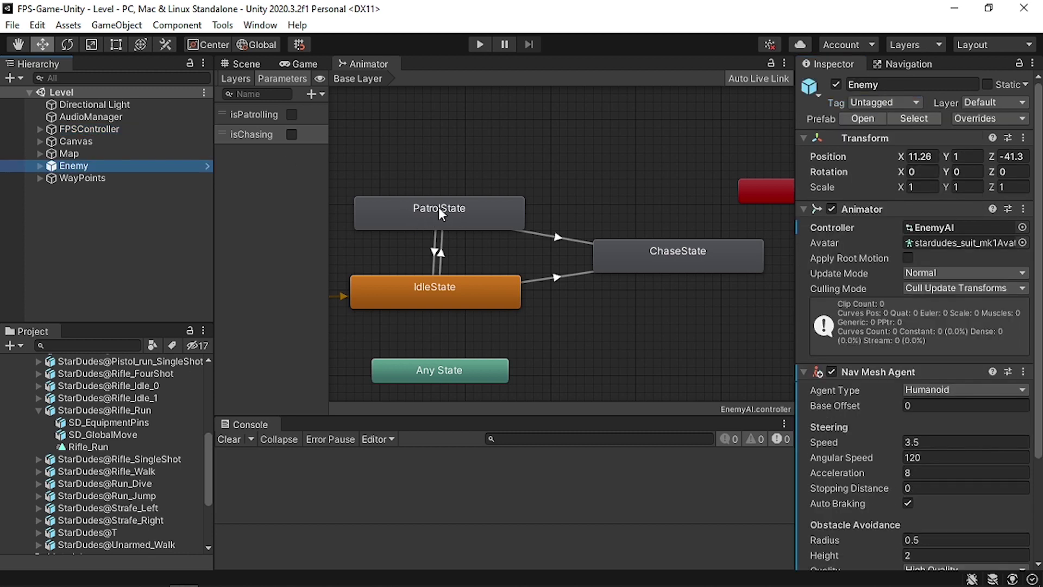
left_click(441, 213)
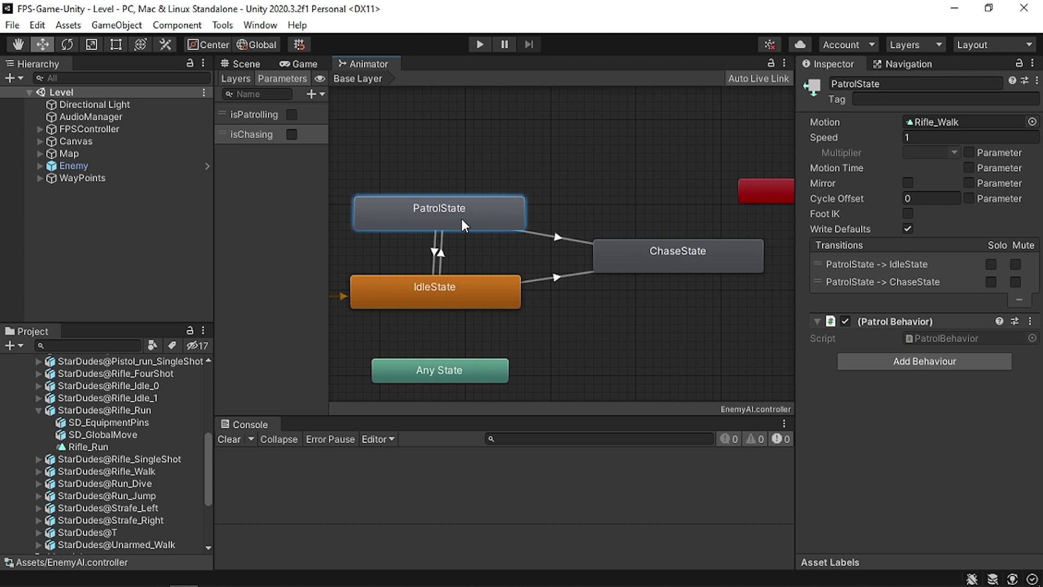
left_click(451, 289)
left_click(441, 213)
- Open PatrolBehavior.cs and declare a 'Transform player;' field after agent
left_click(935, 335)
double_click(934, 334)
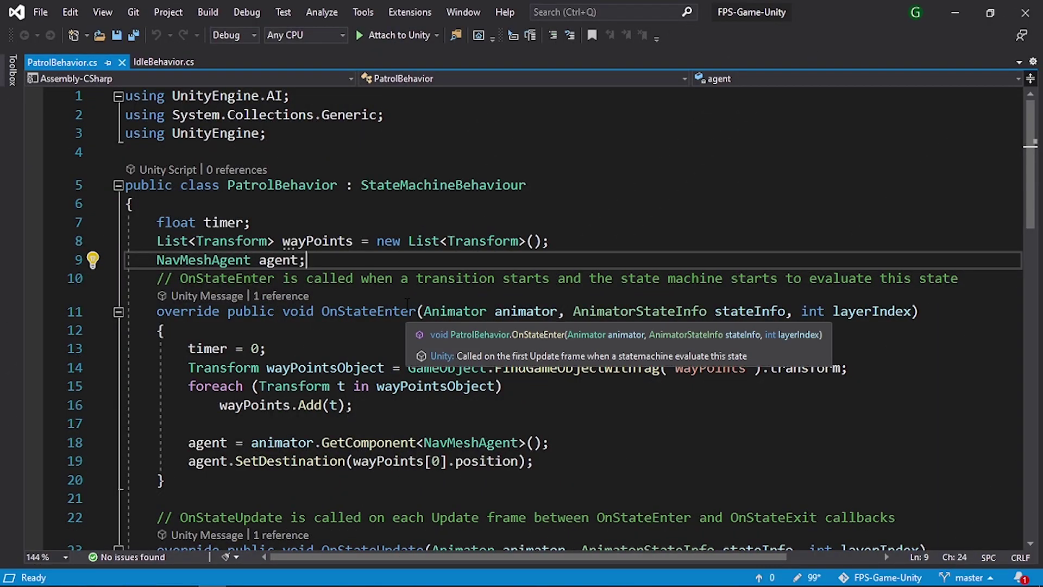
key("Return")
key("Return")
type("Transform player;")
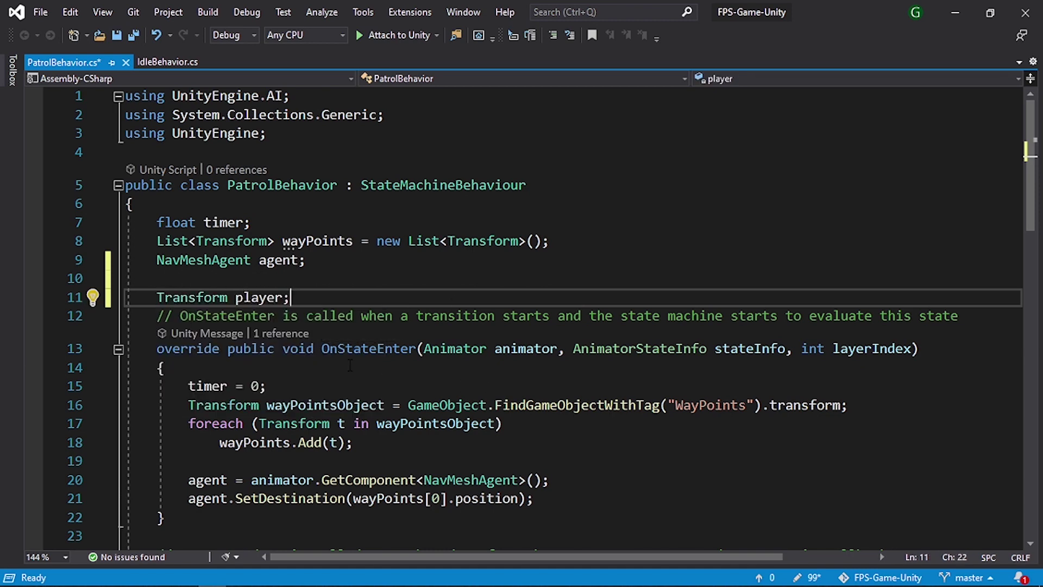
- In OnStateEnter, add player = GameObject.FindGameObjectWithTag("Player").transform;
scroll(474, 392, "down", 2)
left_click(566, 384)
key("Return")
key("Return")
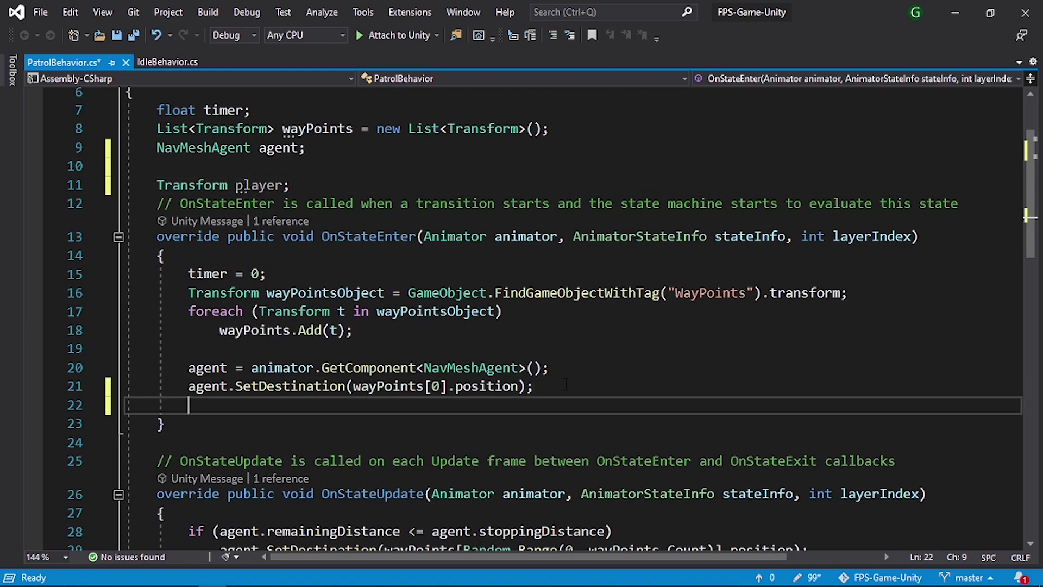
type("play")
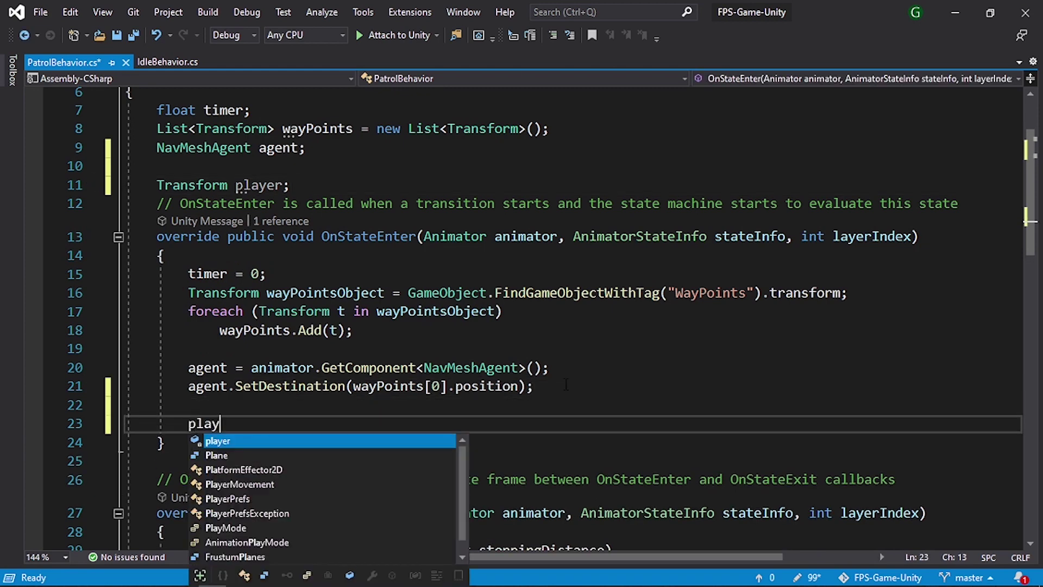
type("er = ")
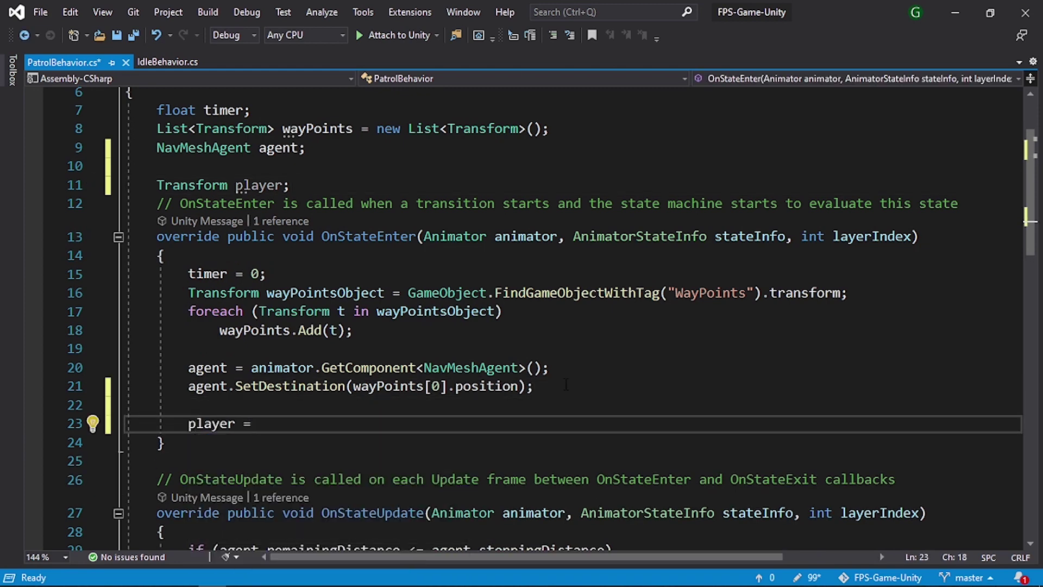
type("GameObject.")
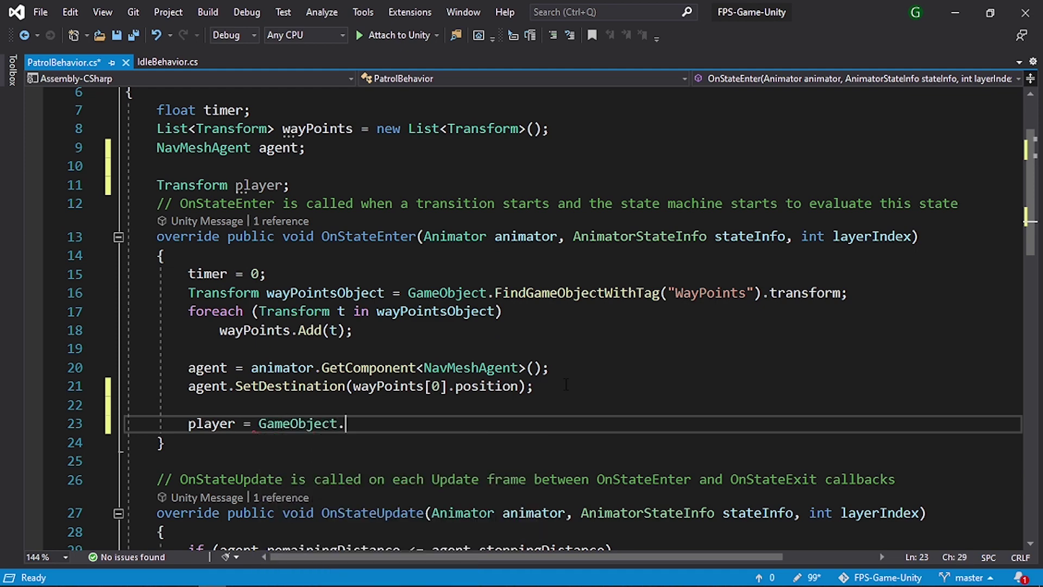
type("findwi")
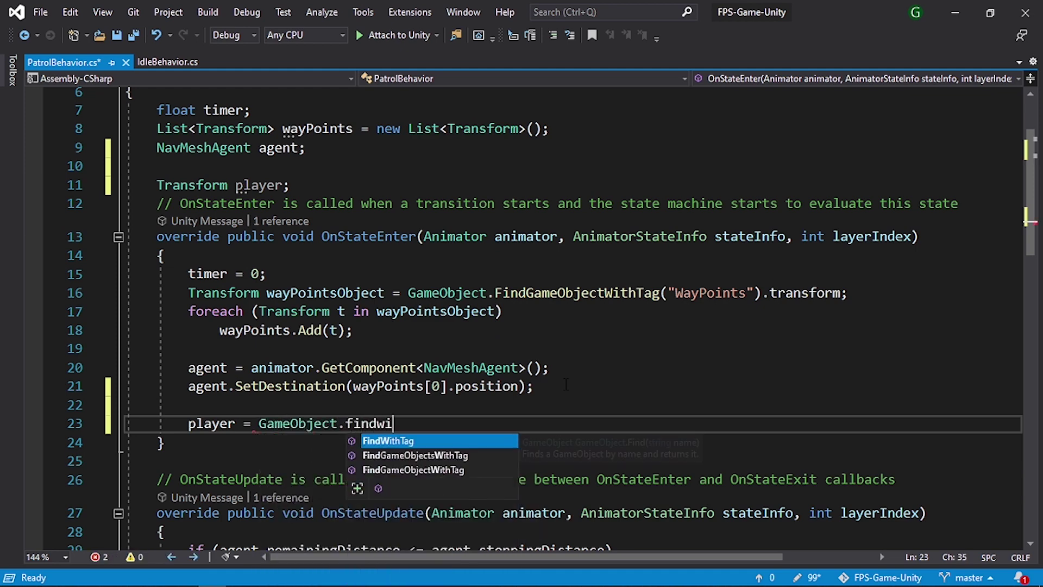
key("Down")
key("Down")
key("Tab")
type("(\"Playe")
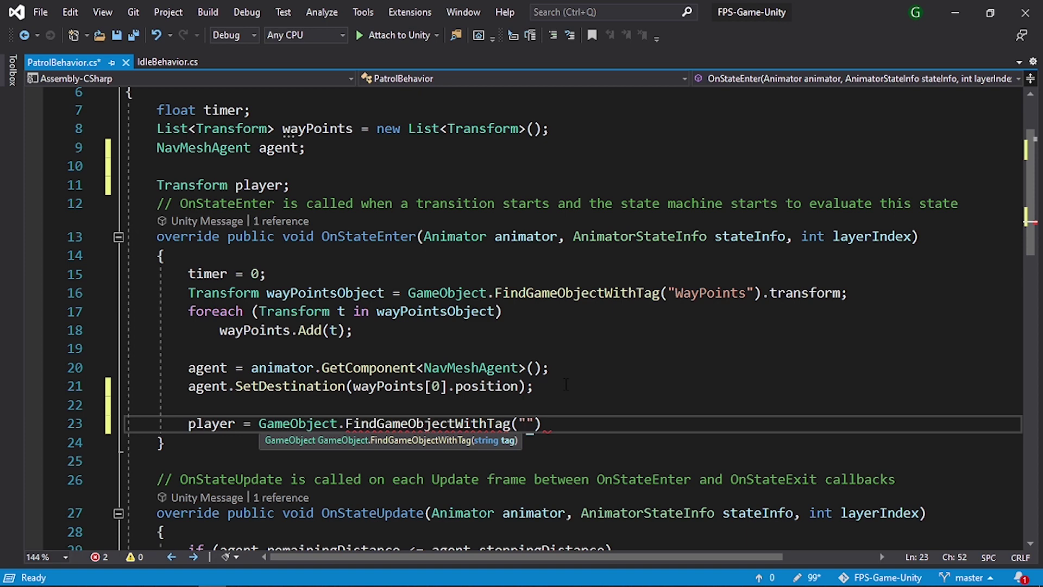
type("r\").tr")
key("Tab")
type(";")
scroll(567, 384, "down", 3)
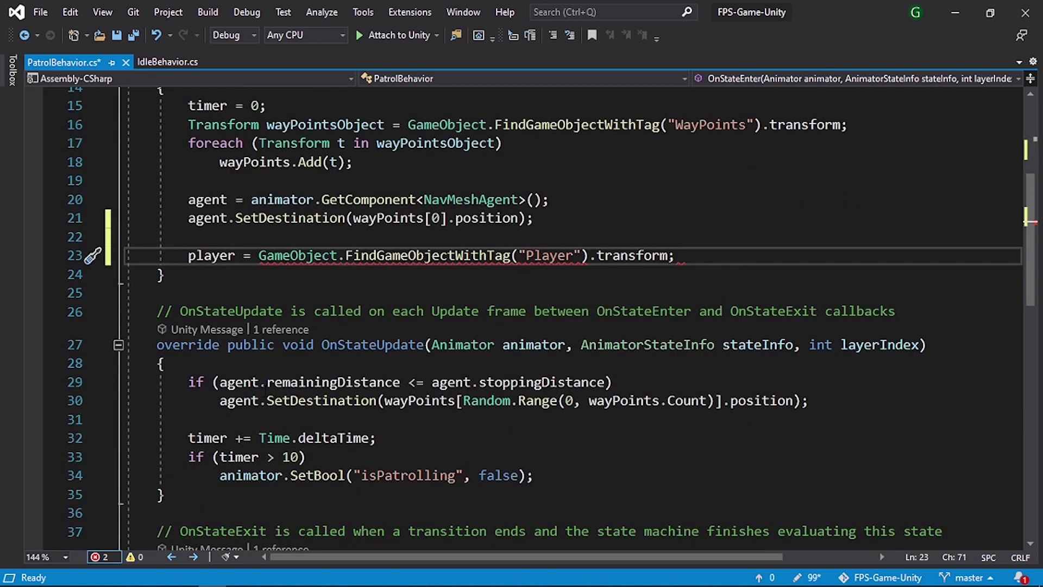